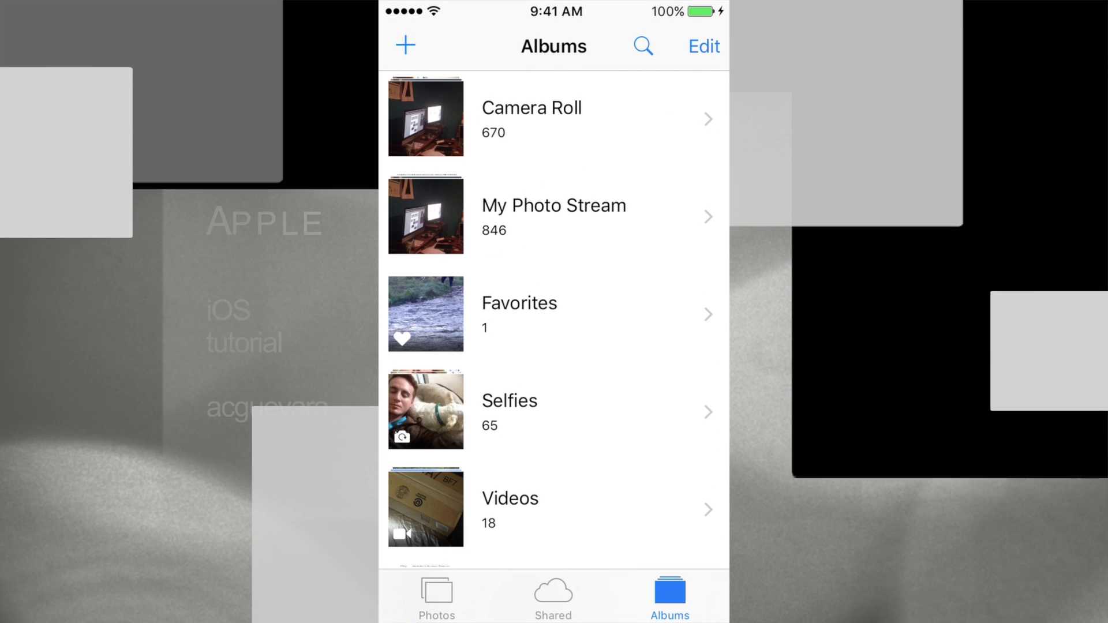
- Open the My Photo Stream album from the albums list
click(554, 217)
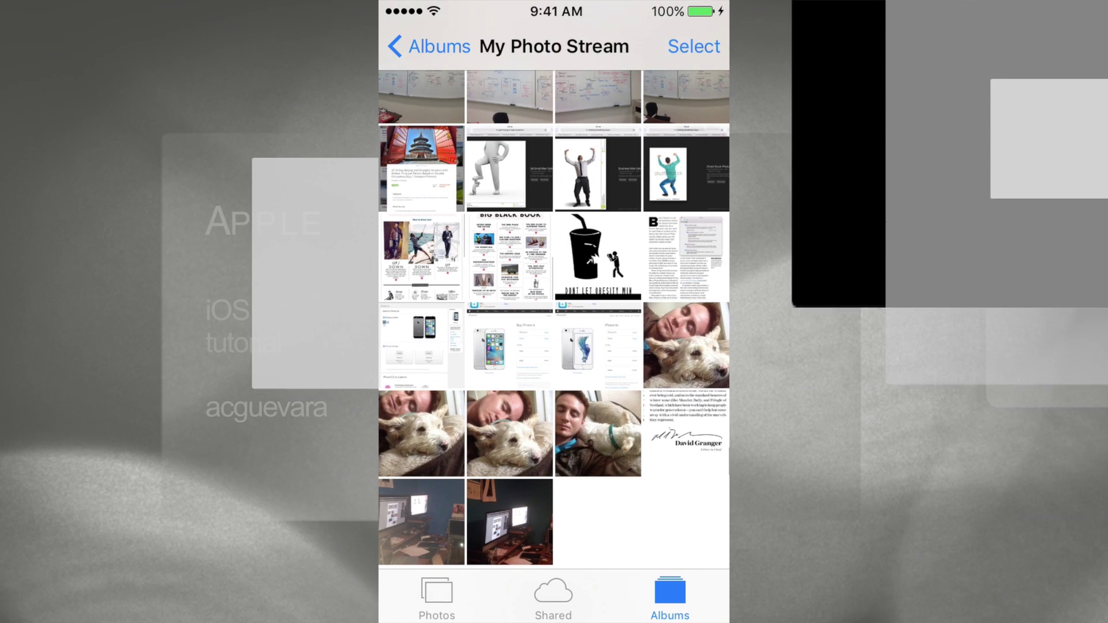
scroll(554, 321, up, 4)
scroll(554, 320, up, 5)
scroll(554, 321, up, 5)
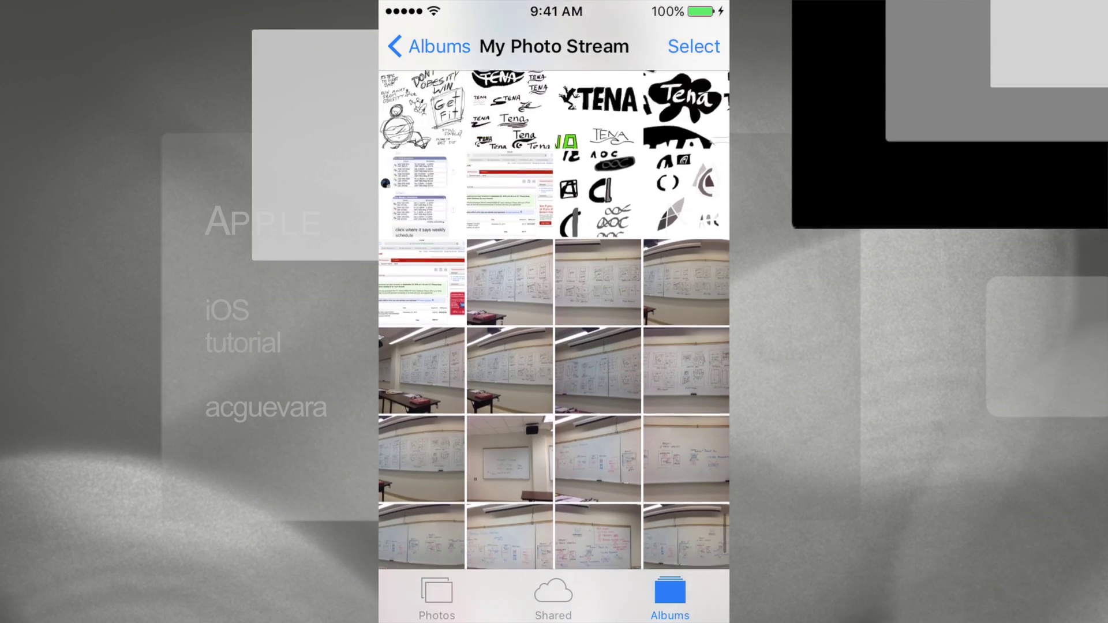
scroll(554, 321, up, 5)
scroll(554, 321, up, 5)
scroll(555, 321, up, 5)
scroll(554, 321, up, 5)
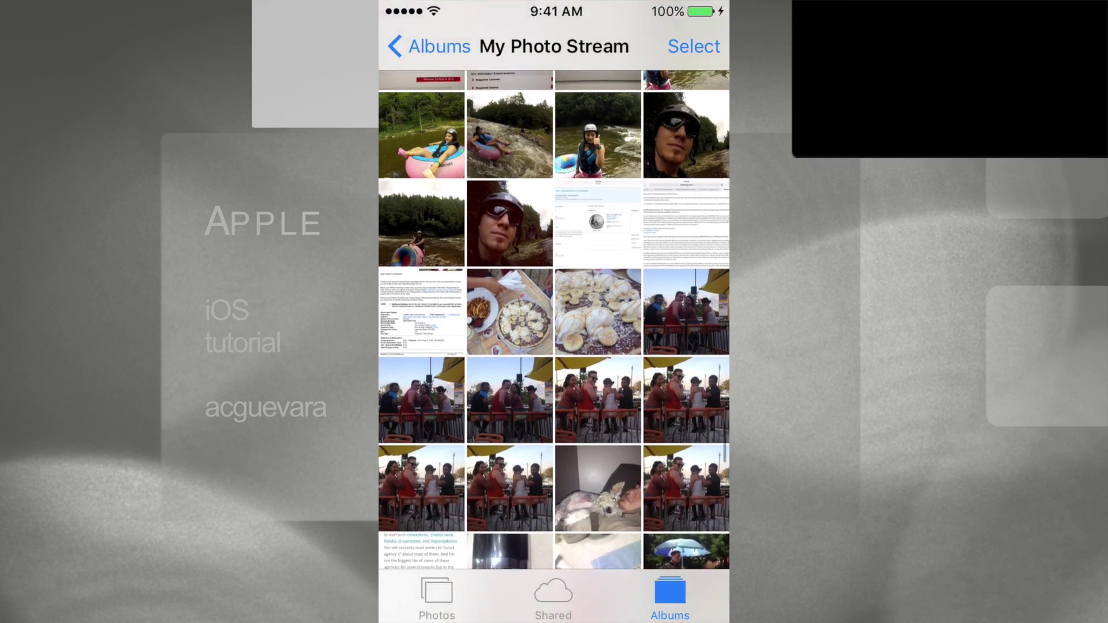
scroll(554, 321, up, 3)
scroll(555, 321, up, 1)
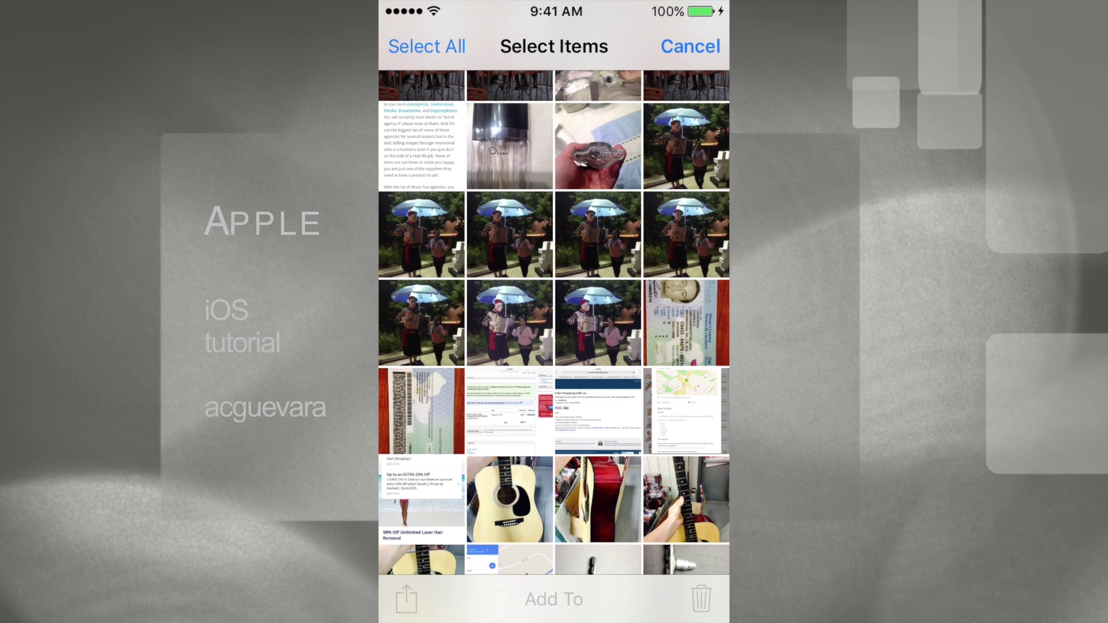
- Select all 846 photos, then deselect six whiteboard photos to keep them
click(427, 46)
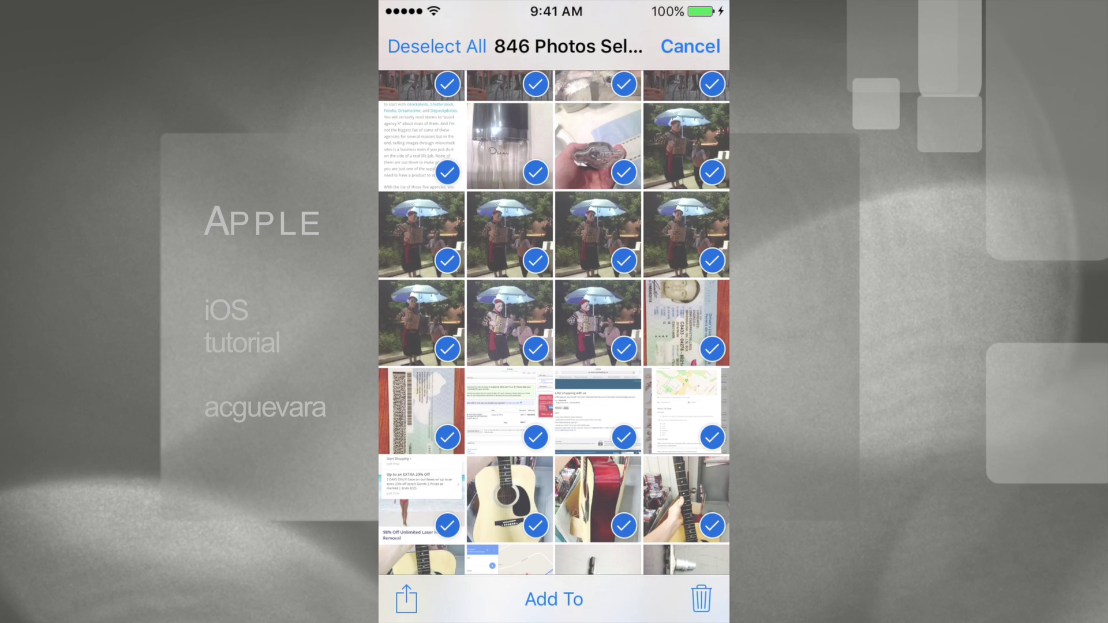
scroll(554, 320, down, 20)
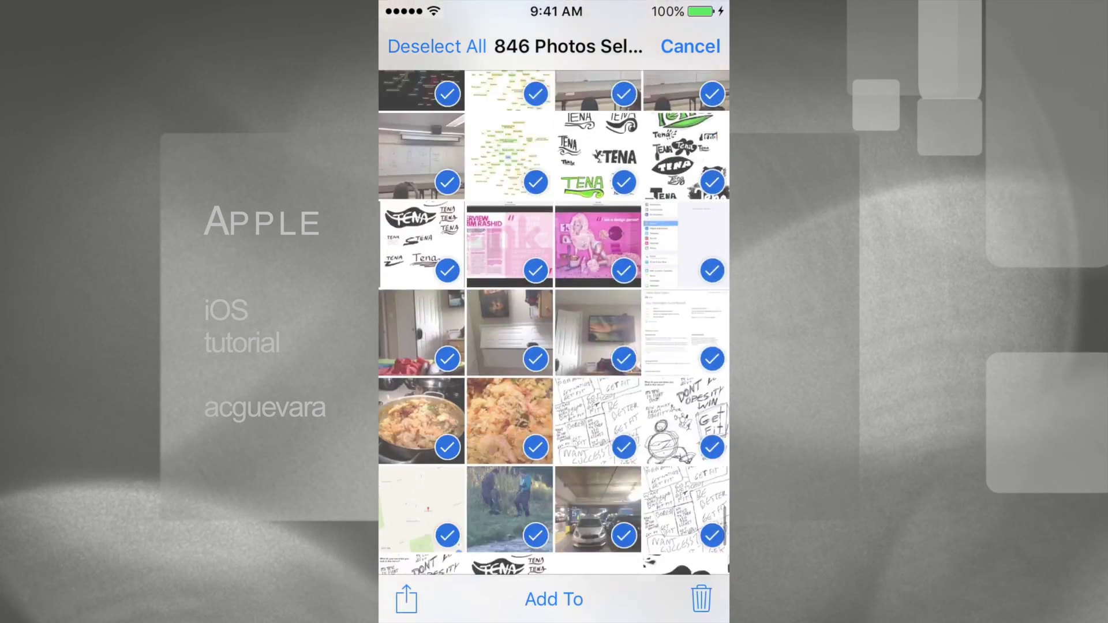
scroll(555, 320, up, 10)
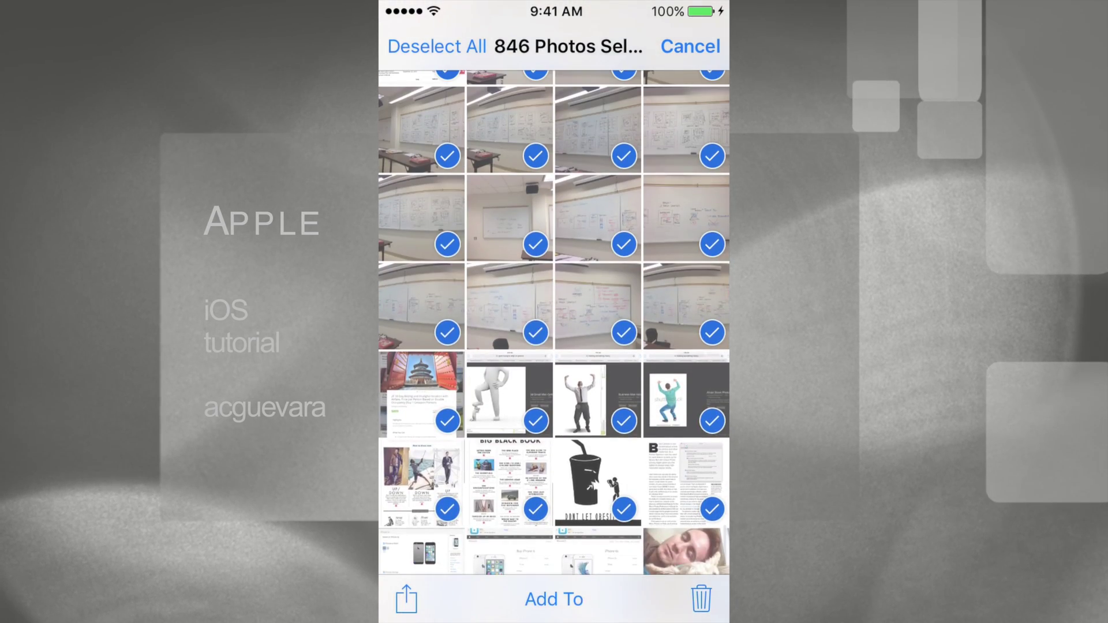
click(422, 306)
click(509, 306)
click(598, 306)
click(686, 307)
click(421, 218)
click(686, 219)
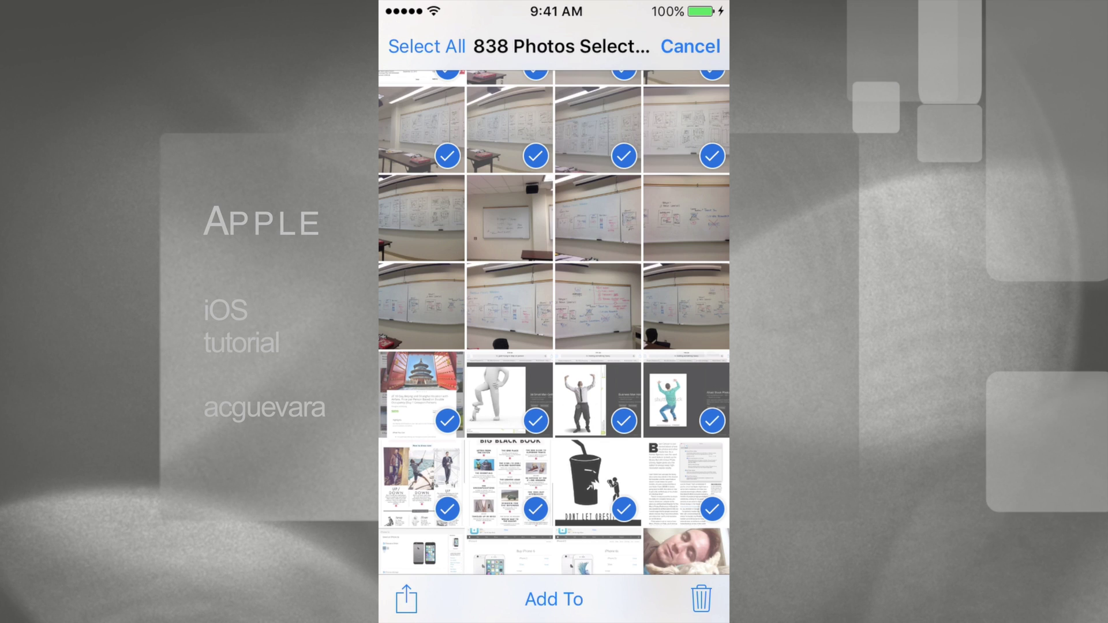
- Deselect seven more photos to keep, and start deleting the 812 still selected
click(597, 130)
click(422, 130)
click(686, 130)
click(509, 130)
scroll(554, 320, up, 2)
click(509, 197)
click(597, 197)
click(686, 197)
scroll(554, 320, down, 5)
scroll(554, 321, down, 5)
scroll(554, 321, up, 5)
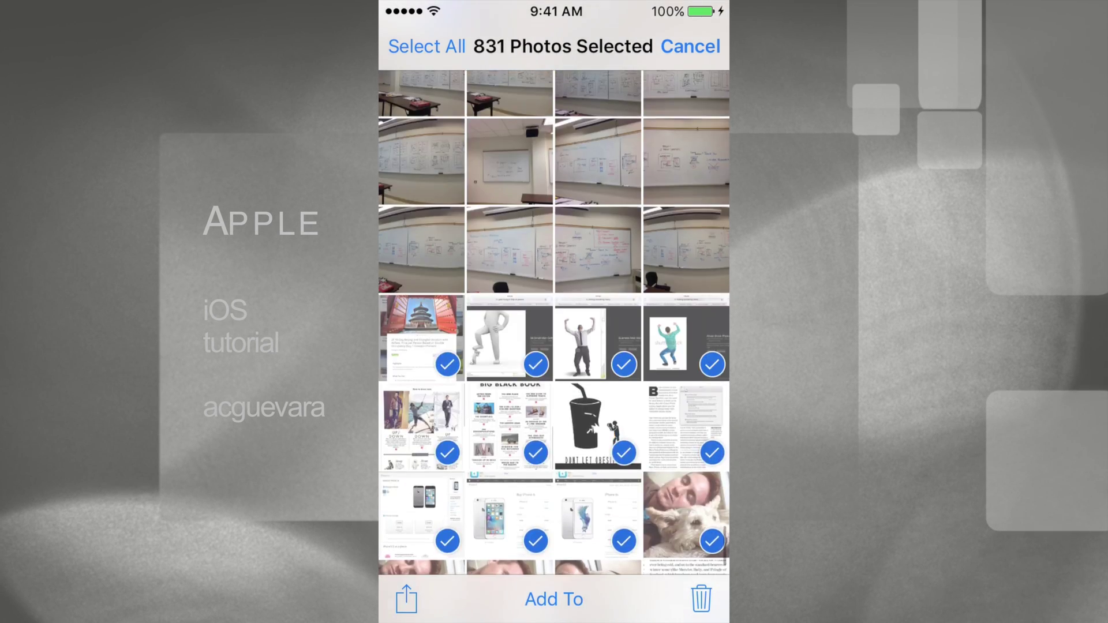
scroll(554, 321, up, 3)
scroll(554, 320, up, 3)
scroll(554, 321, down, 8)
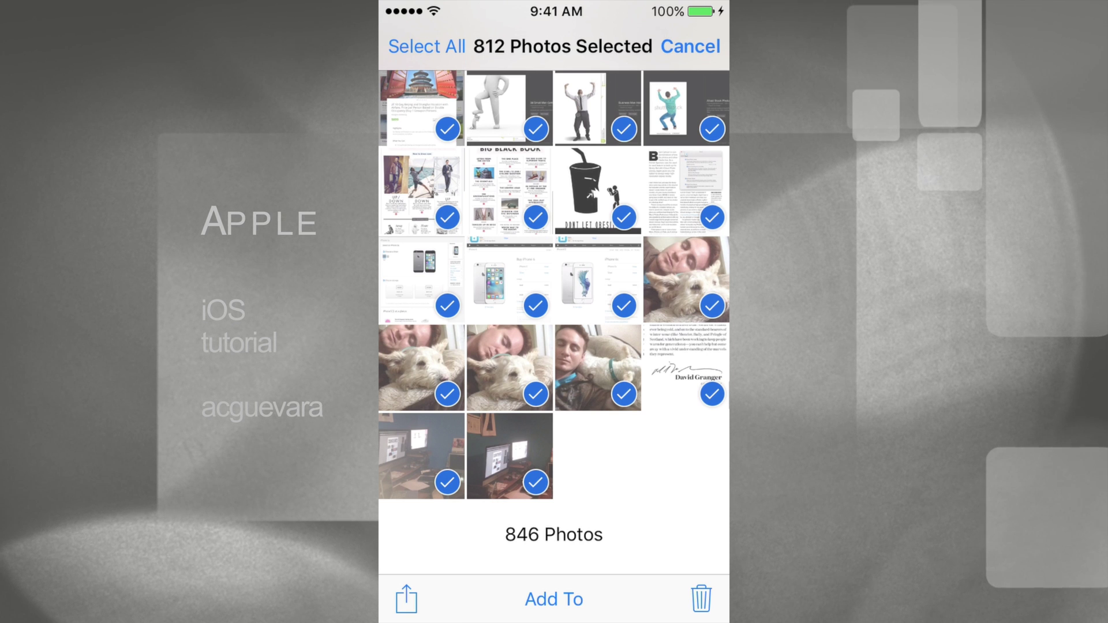
click(701, 598)
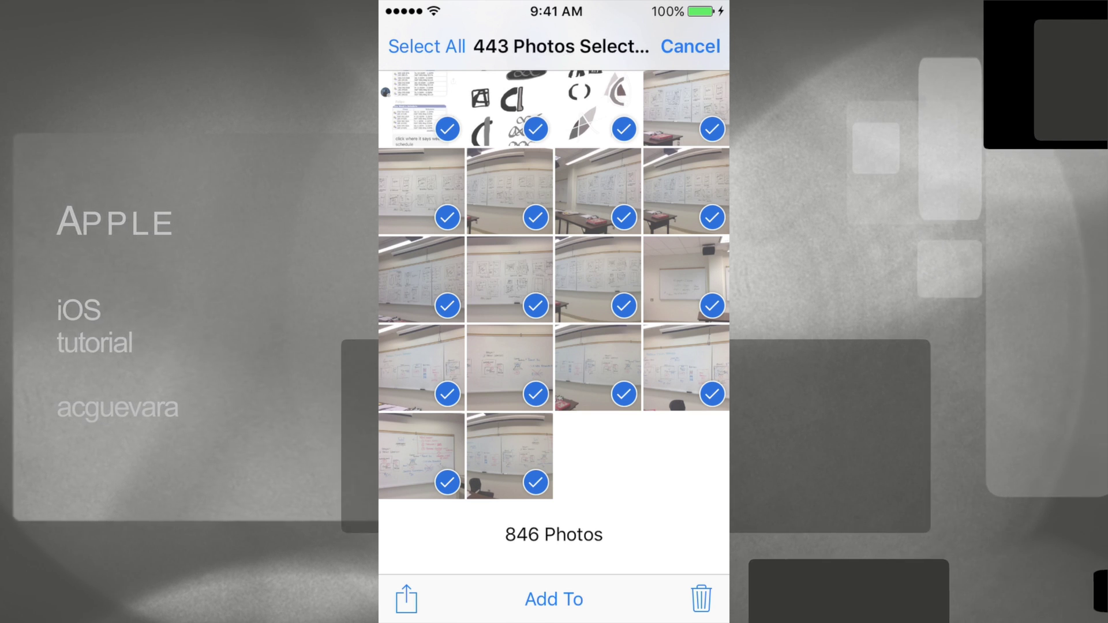
scroll(554, 320, up, 2)
scroll(554, 320, up, 3)
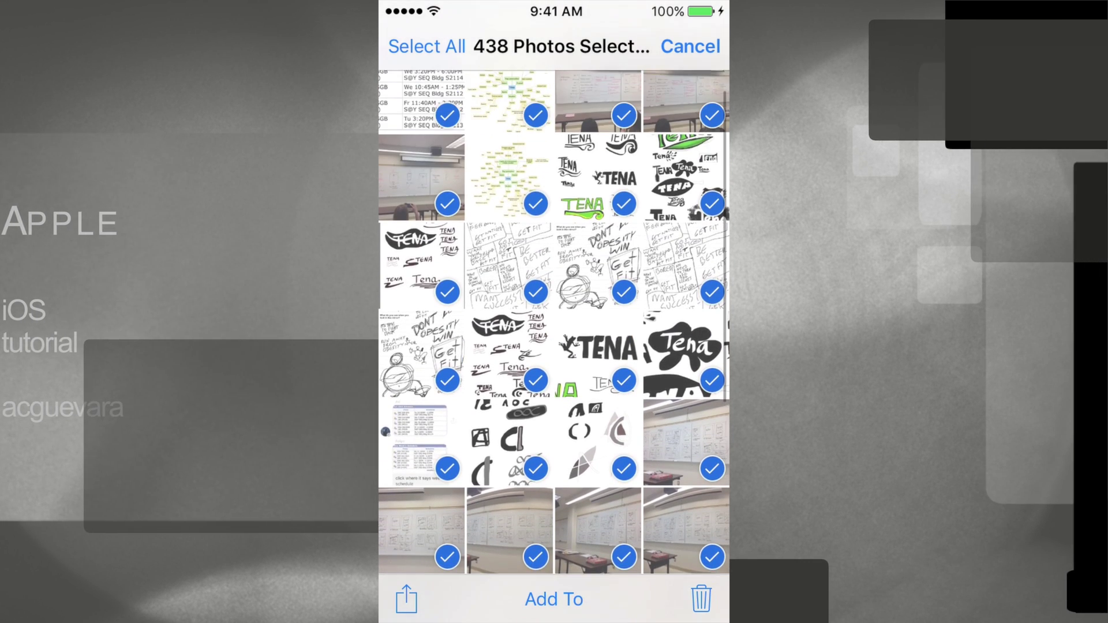
scroll(555, 321, down, 2)
scroll(554, 320, down, 3)
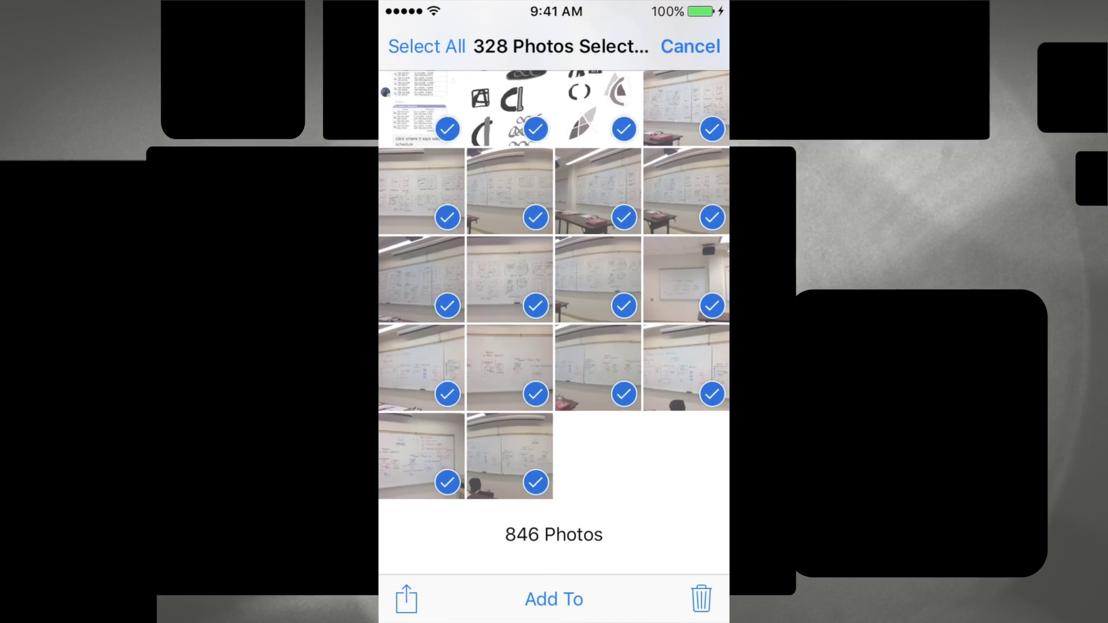
scroll(554, 321, up, 5)
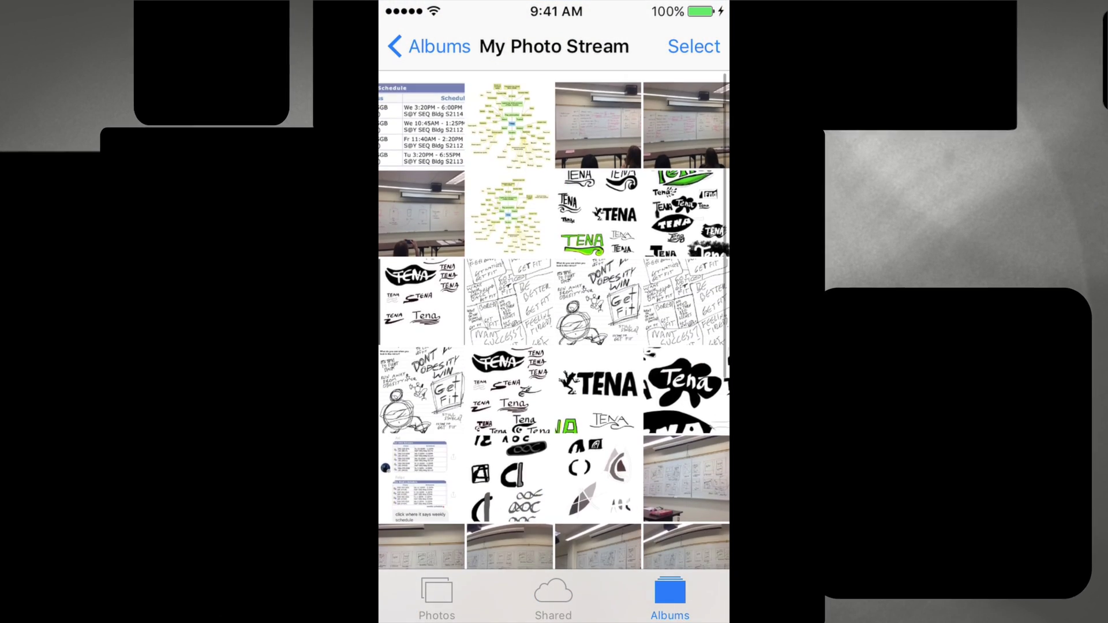
scroll(555, 320, down, 3)
scroll(554, 321, up, 3)
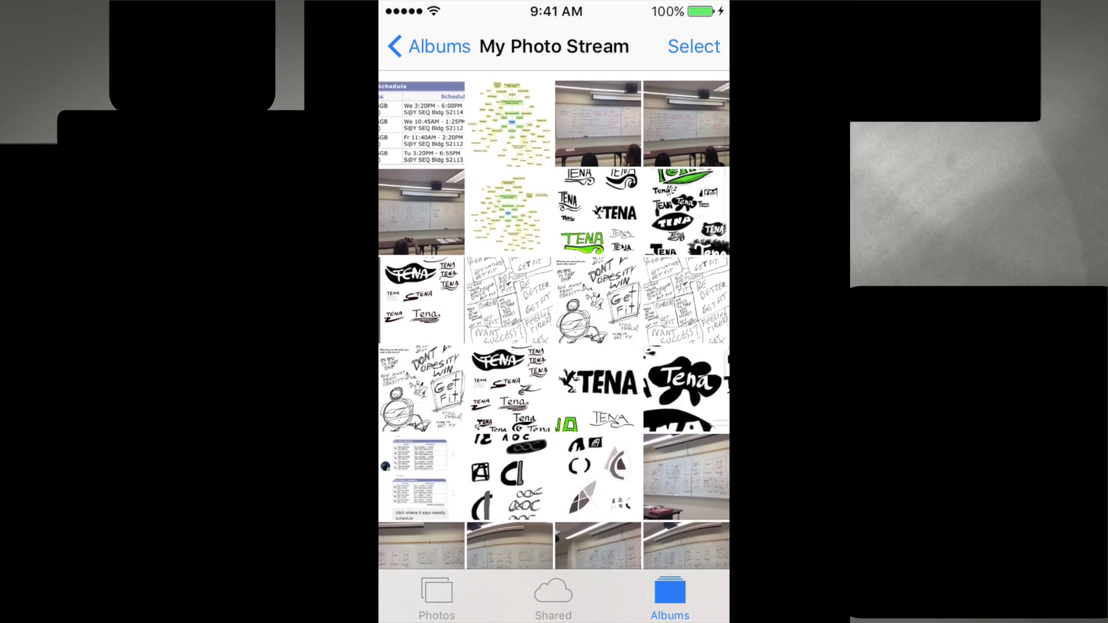
scroll(554, 320, down, 5)
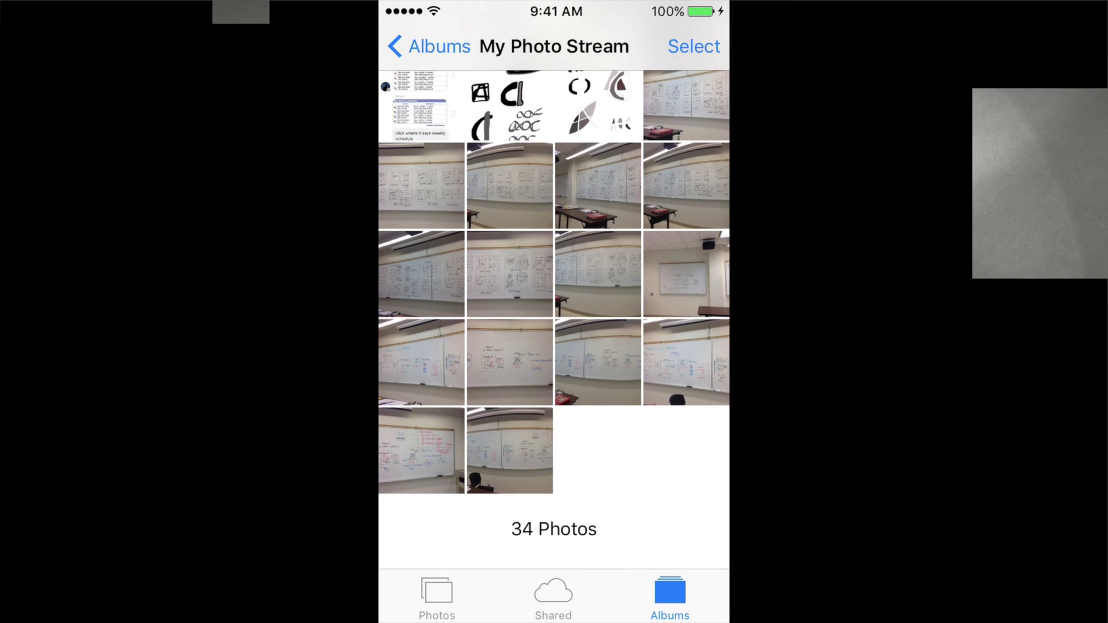
- Go back to Albums and exit Photos to the home screen
click(428, 46)
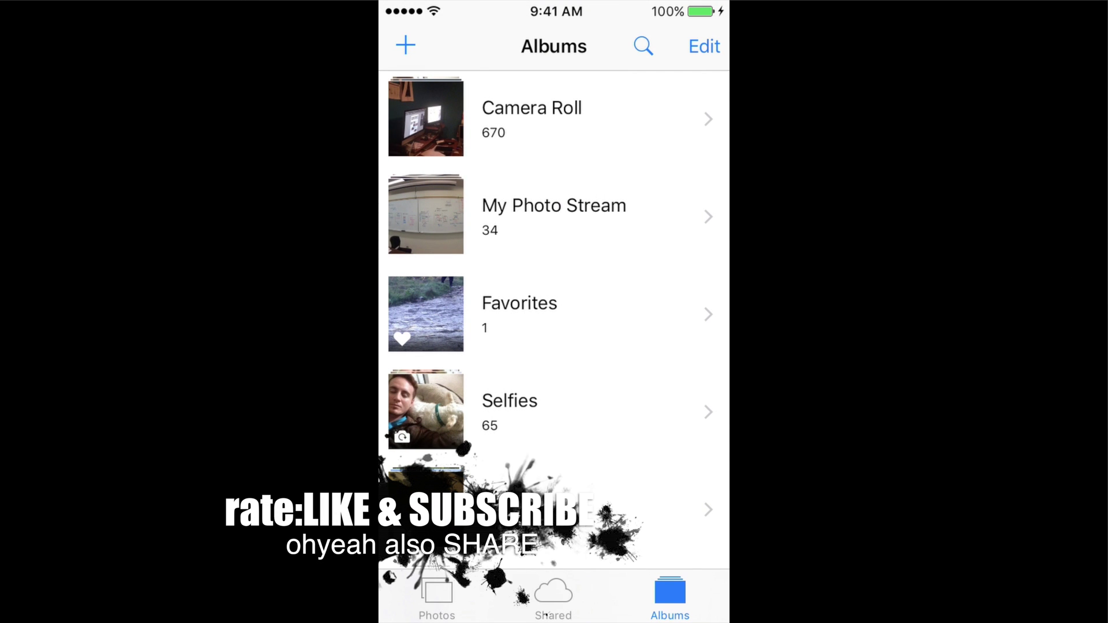
key(Home)
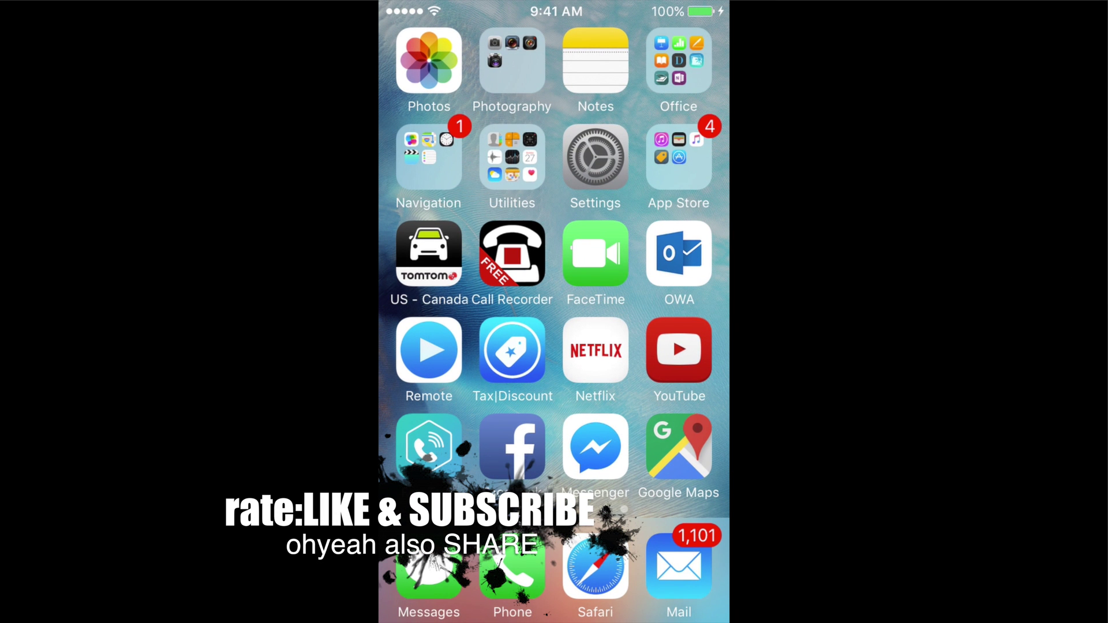